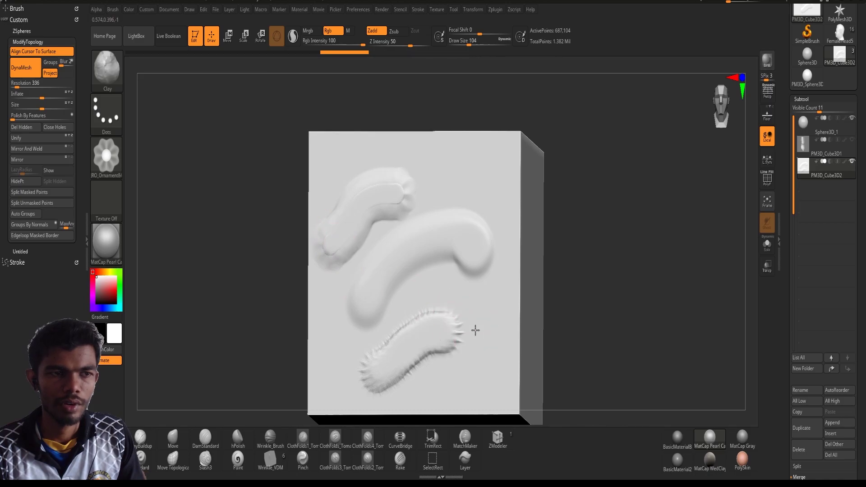
Undo the three clay strokes on the cube's front face.
key(ctrl+z)
key(ctrl+z)
key(ctrl+z)
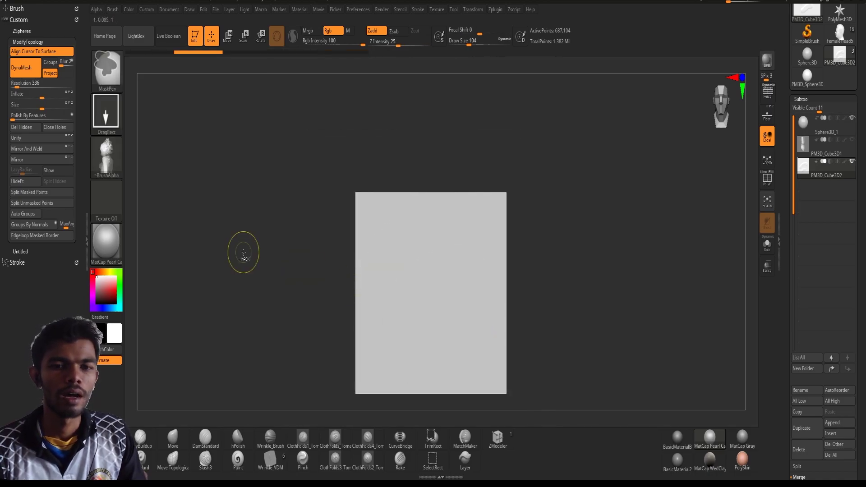
Give the Clay brush the JRO_Ornament31 alpha and the DragRect stroke.
click(107, 157)
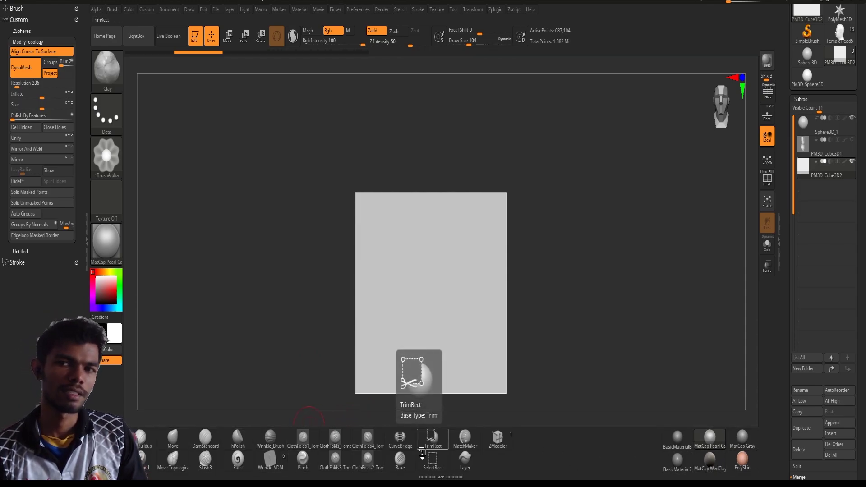
click(106, 156)
click(601, 194)
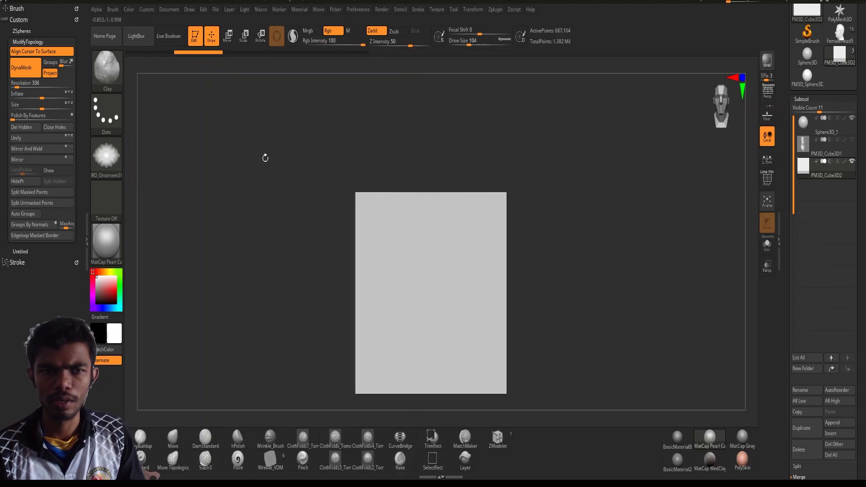
mouse_move(110, 162)
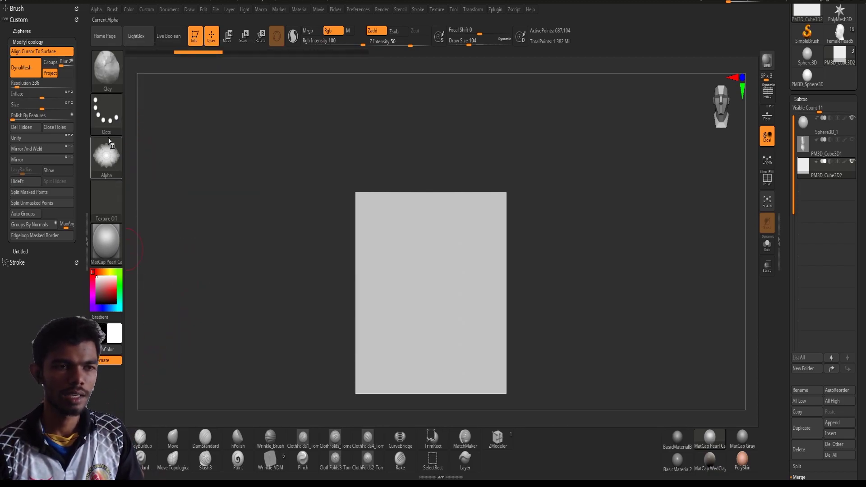
click(106, 113)
click(175, 119)
mouse_move(203, 208)
alt+mouse_down()
mouse_move(188, 183)
mouse_move(207, 224)
mouse_move(217, 225)
mouse_move(207, 206)
alt+mouse_up()
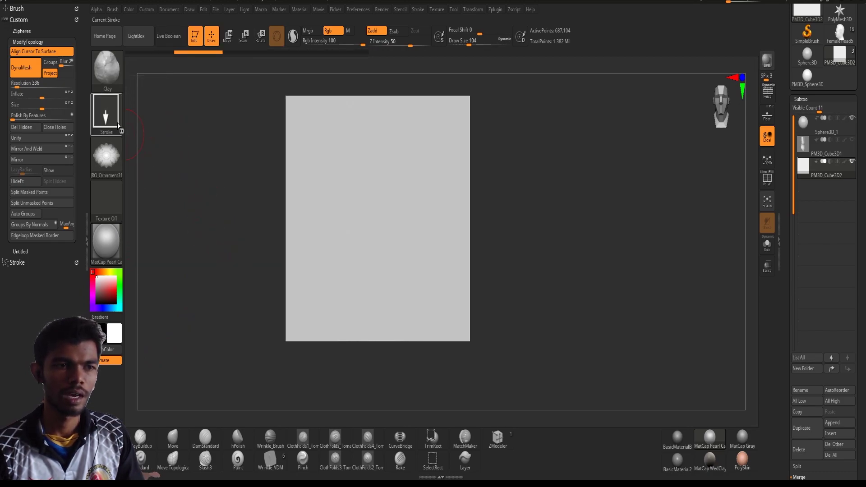
Try stamping the ornament alpha onto the centre of the cube's front face with the Clay brush, and undo the stamps.
mouse_move(108, 118)
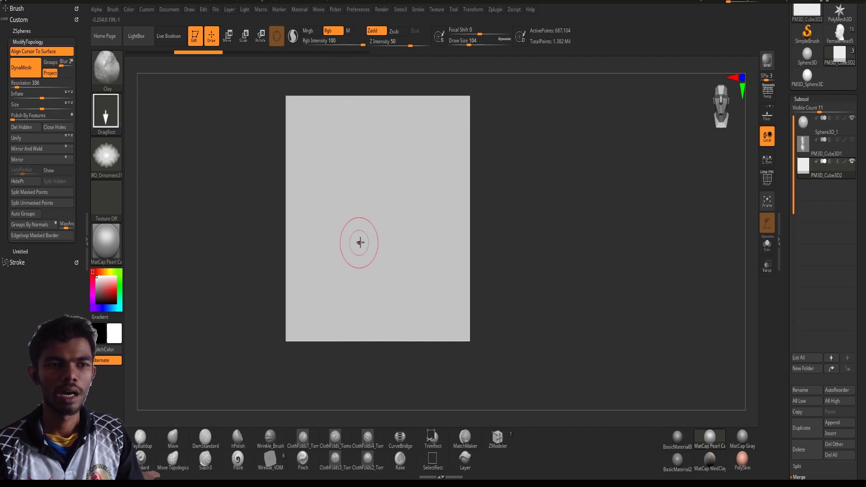
drag(379, 214, 400, 267)
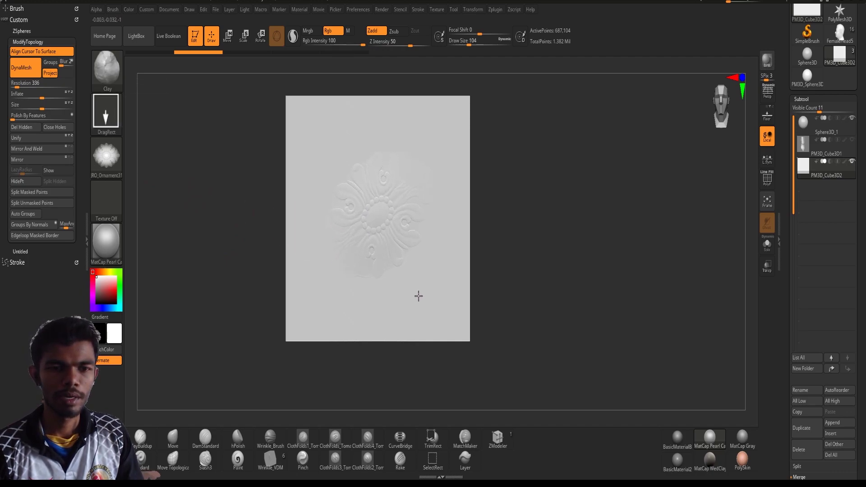
key(ctrl+z)
mouse_move(374, 219)
mouse_down()
mouse_move(402, 330)
mouse_move(340, 232)
mouse_move(420, 193)
mouse_move(334, 264)
mouse_up()
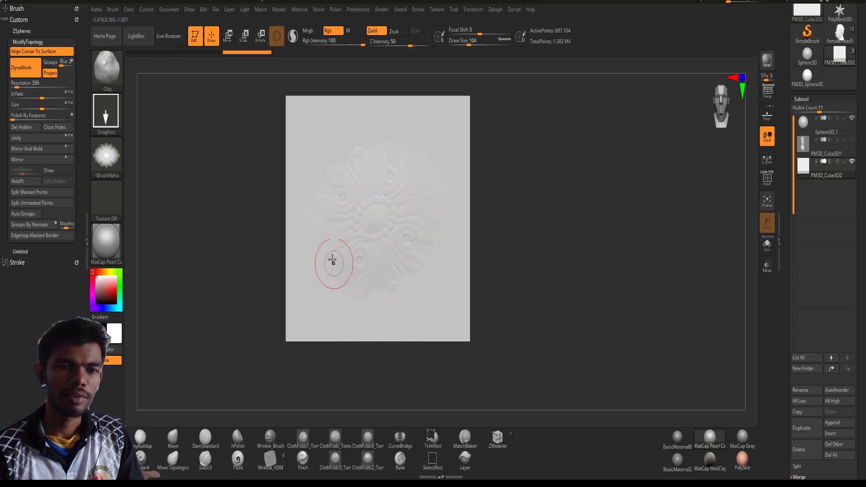
right_drag(398, 199, 413, 251)
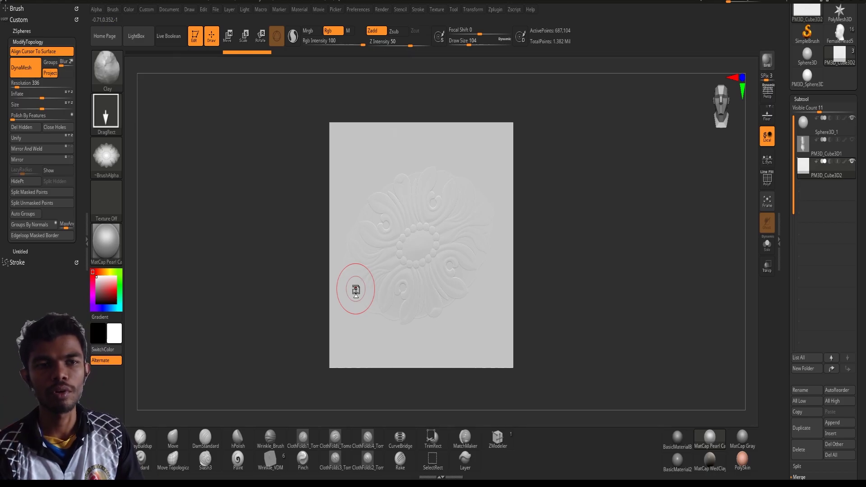
key(ctrl+z)
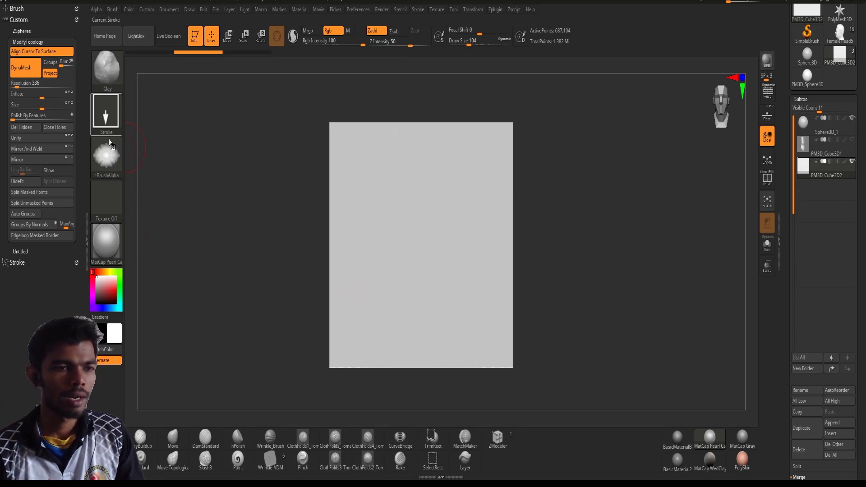
Assign the JRO_Ornament31 alpha to the MaskPen masking brush.
click(108, 156)
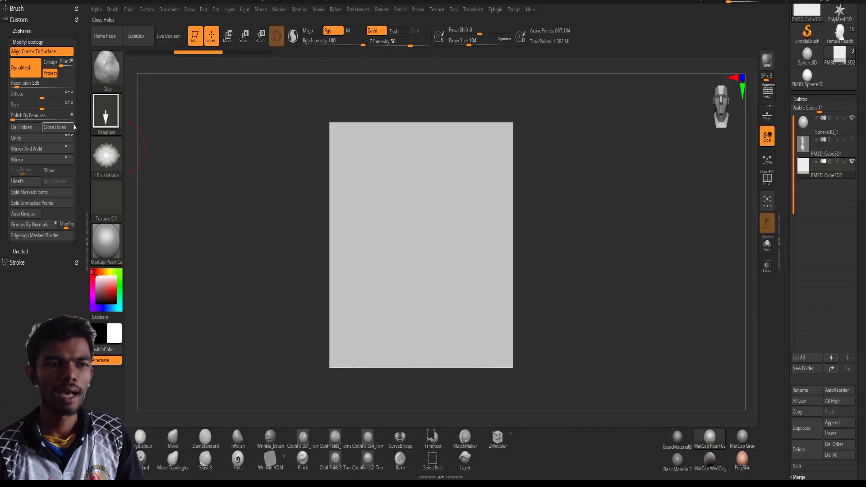
key(ctrl)
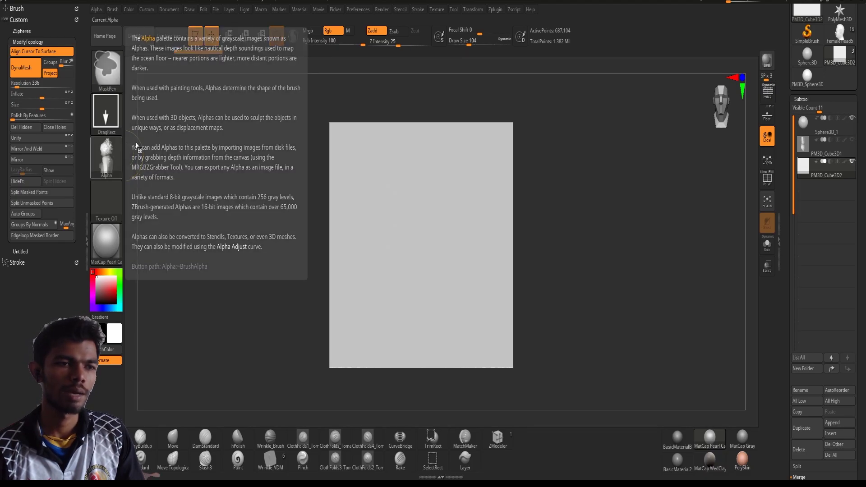
click(112, 159)
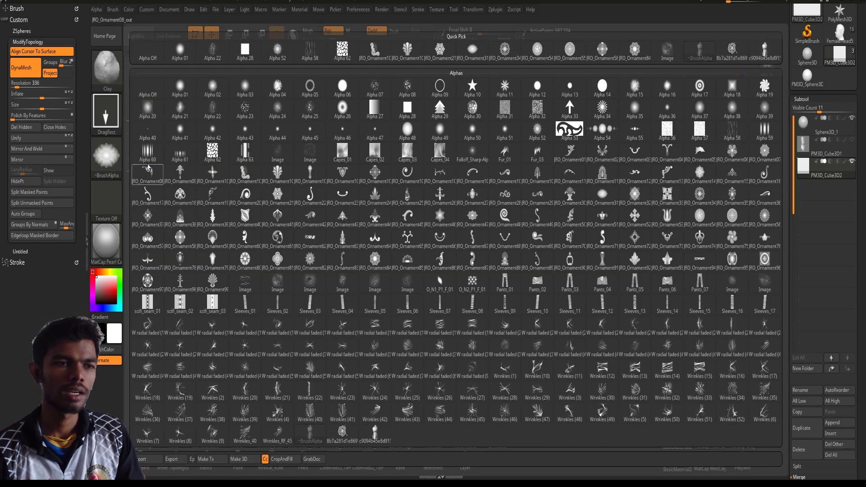
click(109, 161)
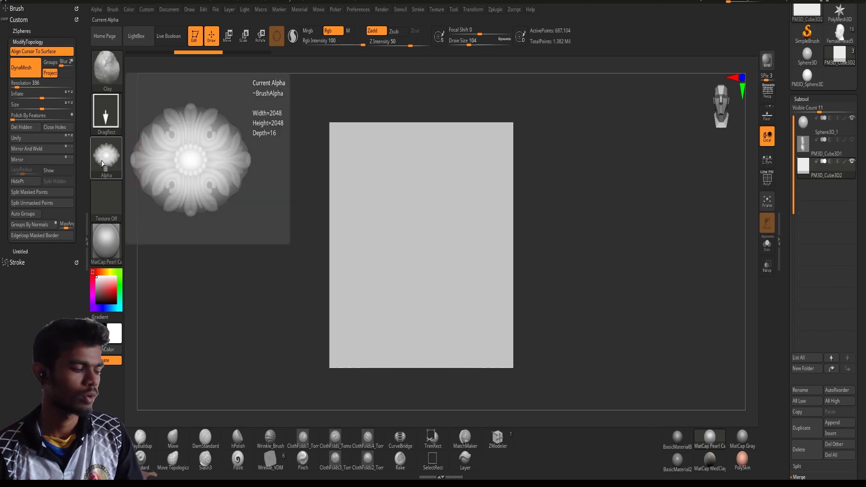
key(ctrl)
click(103, 165)
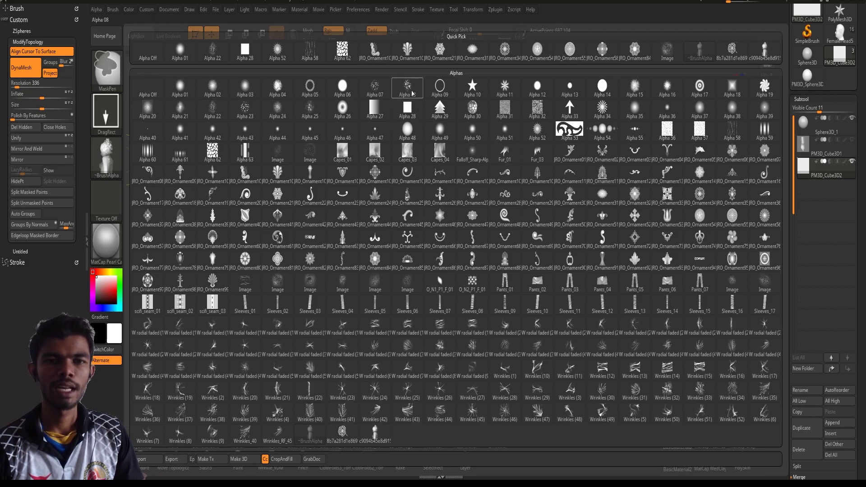
key(ctrl)
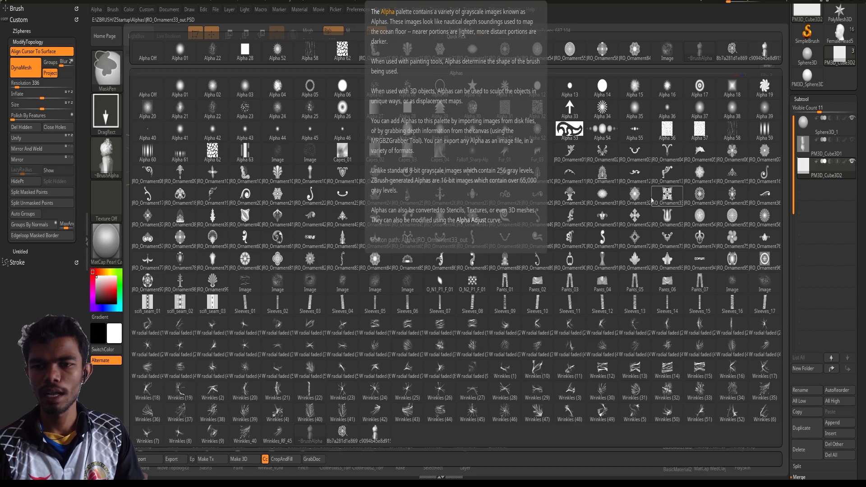
click(604, 198)
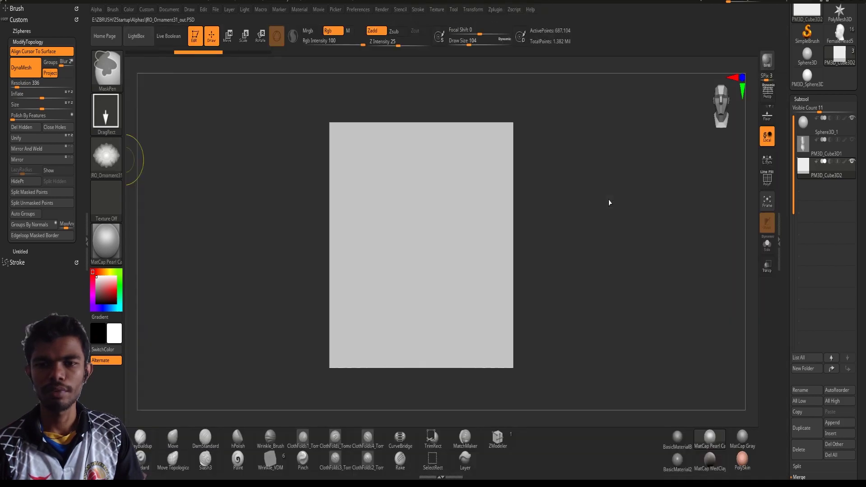
Mask the ornament shape across the middle of the cube's front face, and set the masking brush's alpha to Alpha Off.
mouse_move(620, 139)
mouse_down()
mouse_move(506, 339)
mouse_move(314, 346)
mouse_move(332, 340)
mouse_up()
mouse_move(498, 312)
shift+mouse_down()
mouse_move(519, 335)
mouse_move(546, 328)
shift+mouse_up()
drag(446, 327, 352, 294)
mouse_move(296, 236)
mouse_down()
mouse_move(427, 272)
mouse_move(470, 263)
mouse_move(481, 309)
mouse_move(464, 315)
mouse_up()
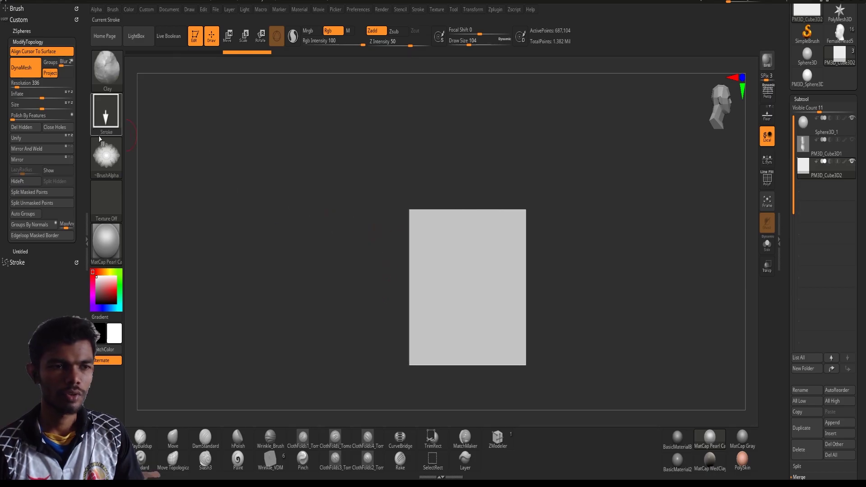
ctrl+click(106, 155)
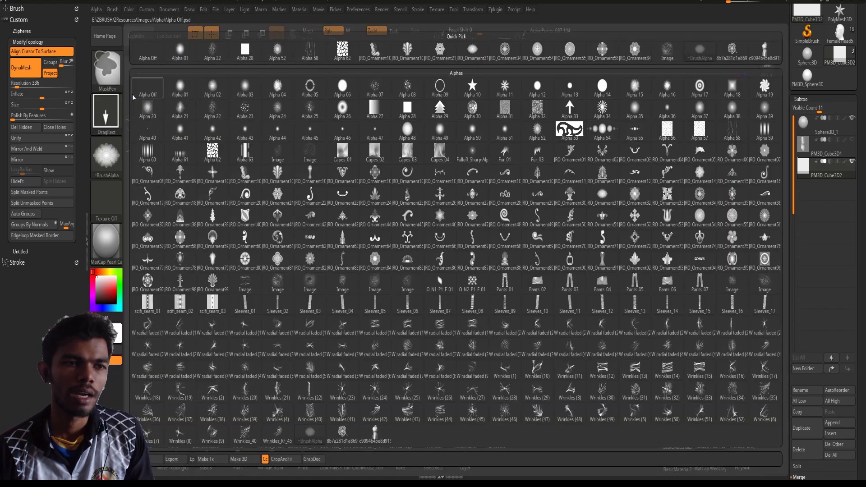
click(139, 90)
Try to mask the whole cube with a rectangle from the side view, and undo the remeshing and masking changes.
ctrl+drag(354, 160, 360, 304)
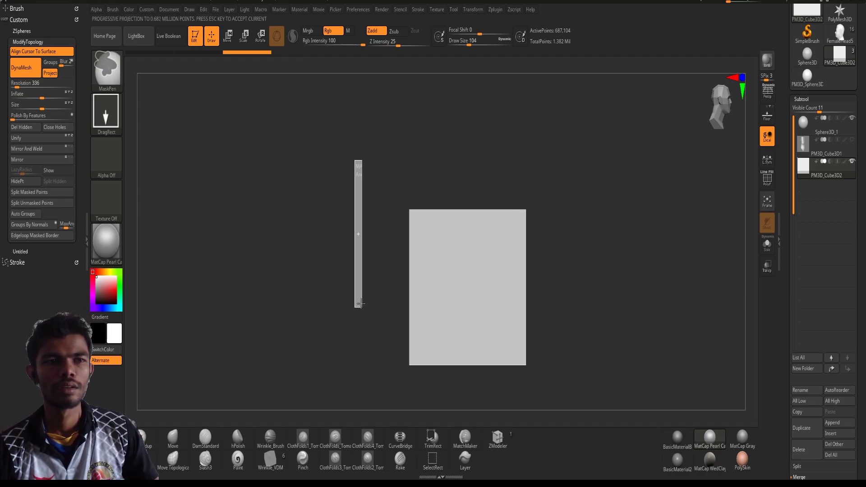
ctrl+drag(359, 303, 360, 303)
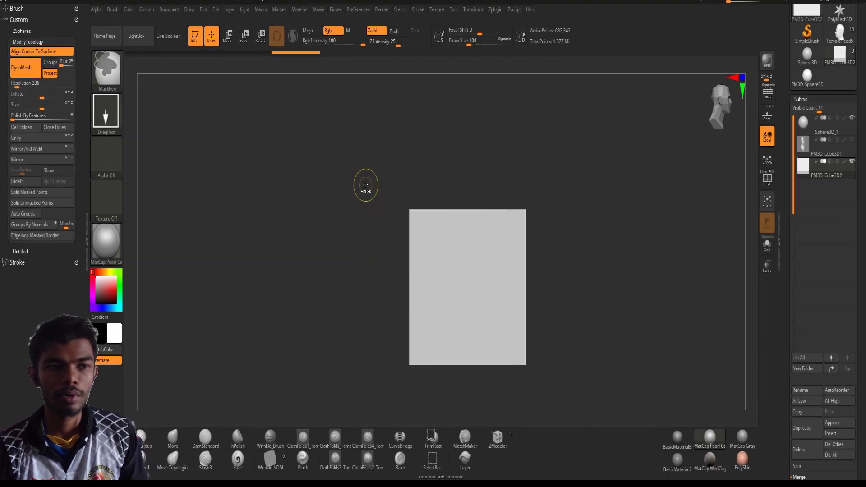
mouse_move(361, 172)
ctrl+mouse_down()
mouse_move(388, 330)
mouse_move(523, 405)
ctrl+mouse_up()
mouse_move(562, 365)
mouse_down()
mouse_move(540, 368)
mouse_move(508, 351)
mouse_up()
key(ctrl+z)
key(ctrl+z)
key(ctrl+z)
mouse_move(345, 174)
ctrl+mouse_down()
mouse_move(427, 386)
mouse_move(492, 401)
ctrl+mouse_up()
drag(495, 359, 518, 361)
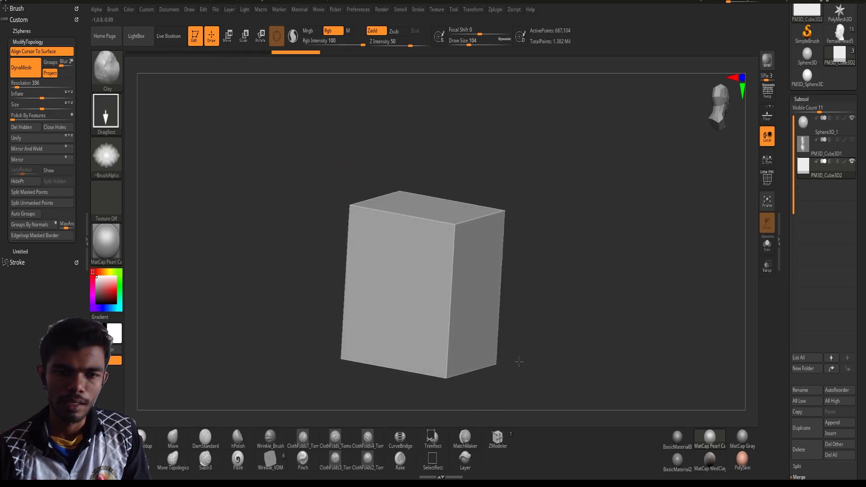
Invert the ornament mask on the cube so that only the ornament shape is left unmasked.
mouse_move(396, 301)
mouse_down()
mouse_move(346, 310)
mouse_move(394, 302)
mouse_up()
right_drag(386, 265, 296, 244)
alt+right_drag(458, 243, 479, 229)
alt+right_drag(335, 246, 315, 261)
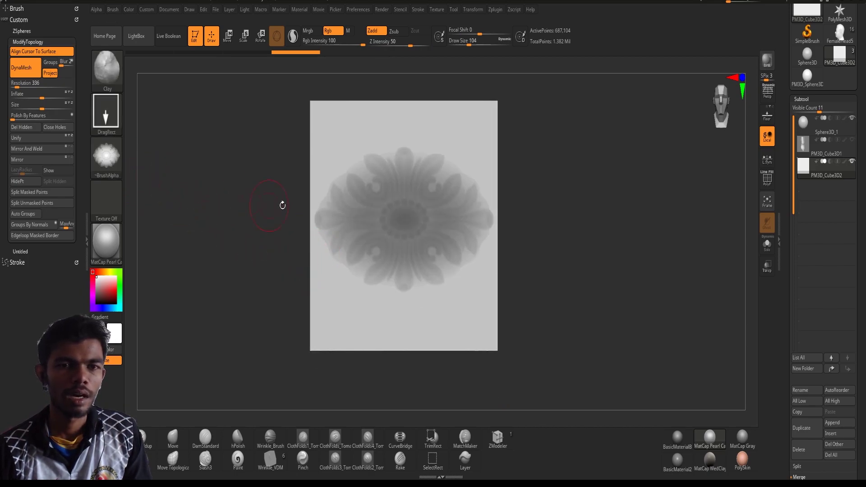
key(ctrl)
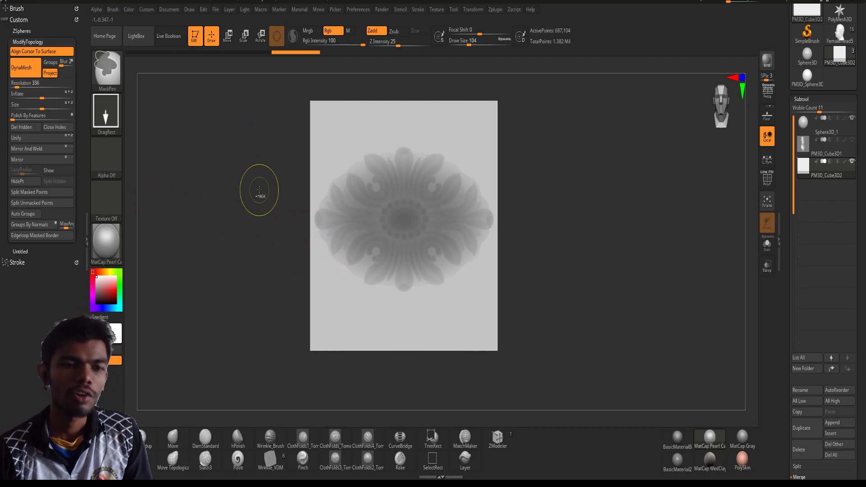
ctrl+click(259, 189)
Move the unmasked ornament outward from the cube's front face along the Z axis with the gizmo.
mouse_move(259, 189)
alt+mouse_down()
mouse_move(259, 206)
mouse_move(250, 178)
alt+mouse_up()
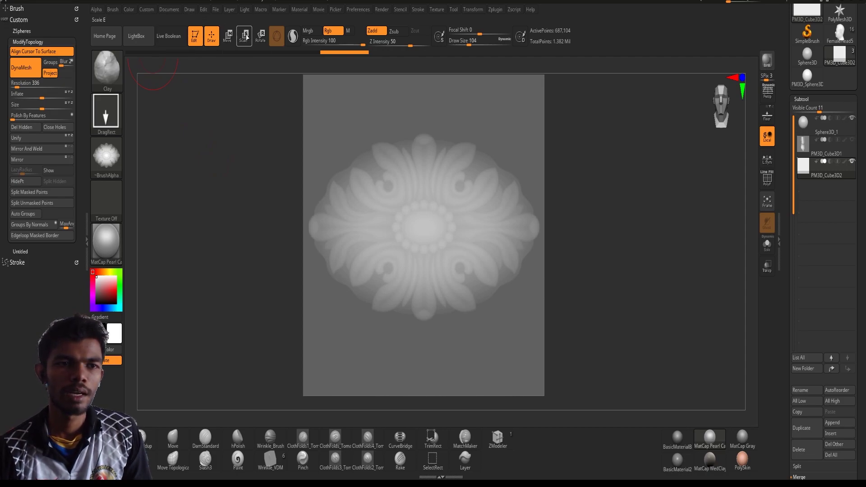
click(228, 37)
alt+right_drag(428, 251, 442, 291)
mouse_move(442, 291)
right_down()
mouse_move(468, 300)
mouse_move(440, 298)
right_up()
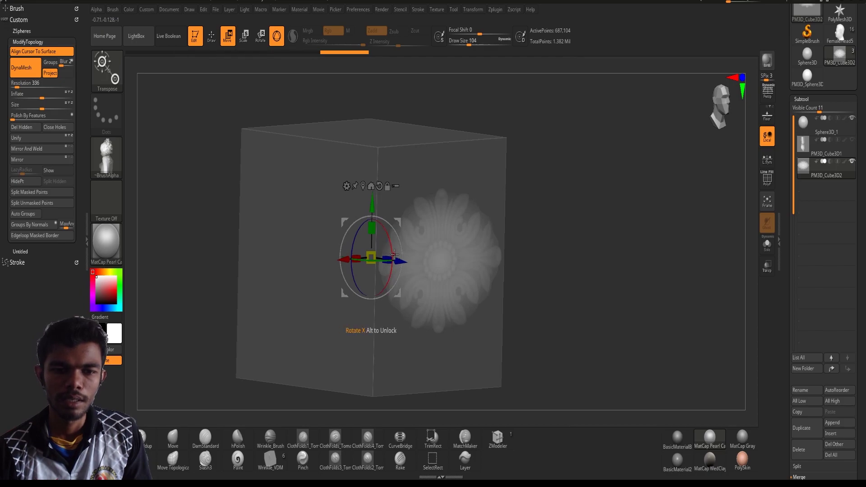
drag(399, 260, 410, 262)
shift+right_drag(409, 262, 401, 293)
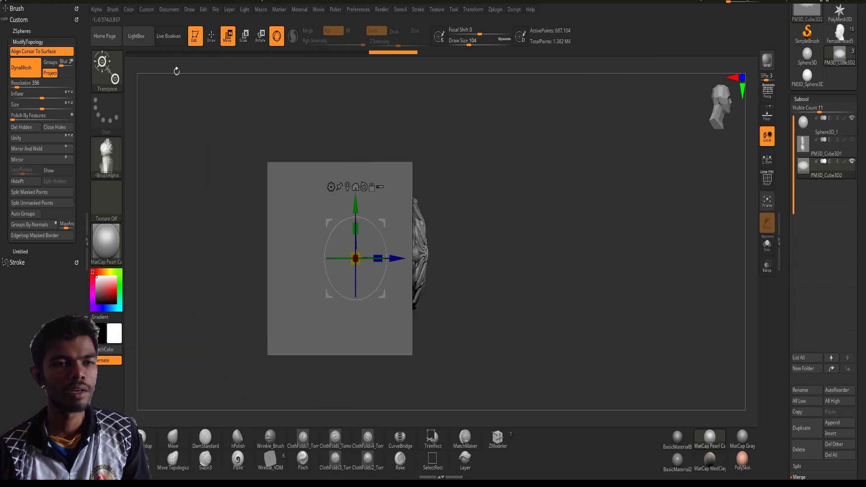
Invert the mask and use the TrimRect brush from the side view to cut away the cube up to the ornament's back.
click(211, 36)
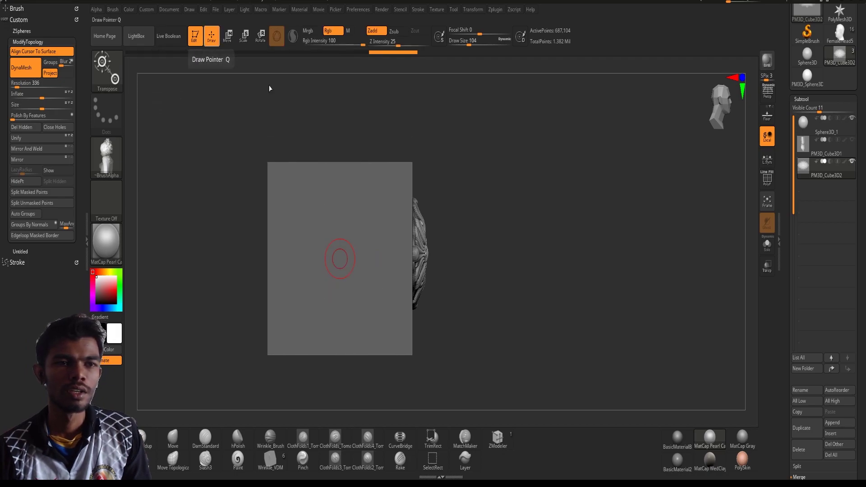
alt+right_drag(460, 270, 446, 244)
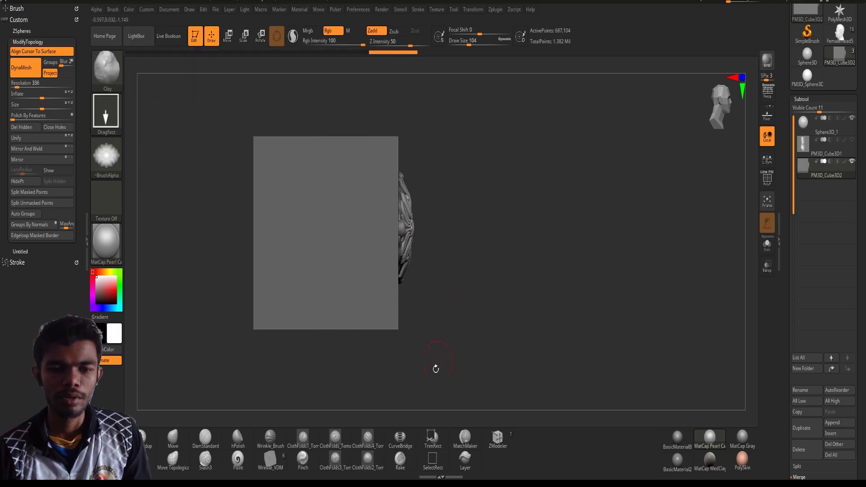
click(432, 442)
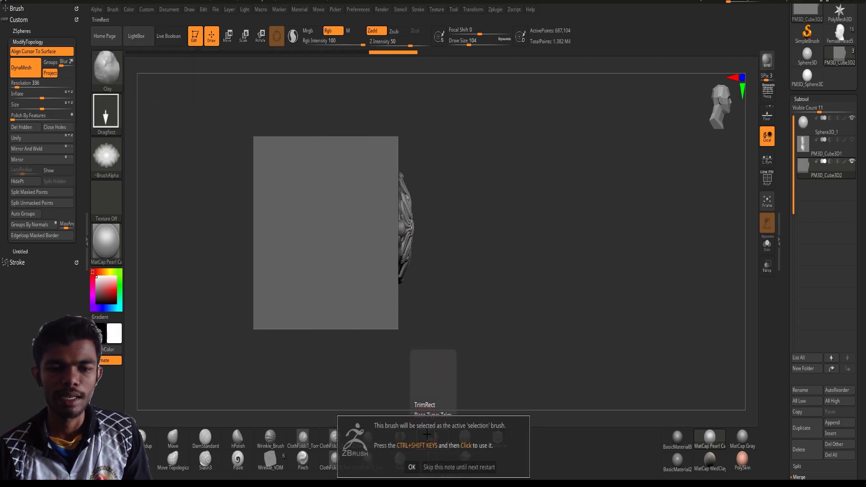
click(415, 465)
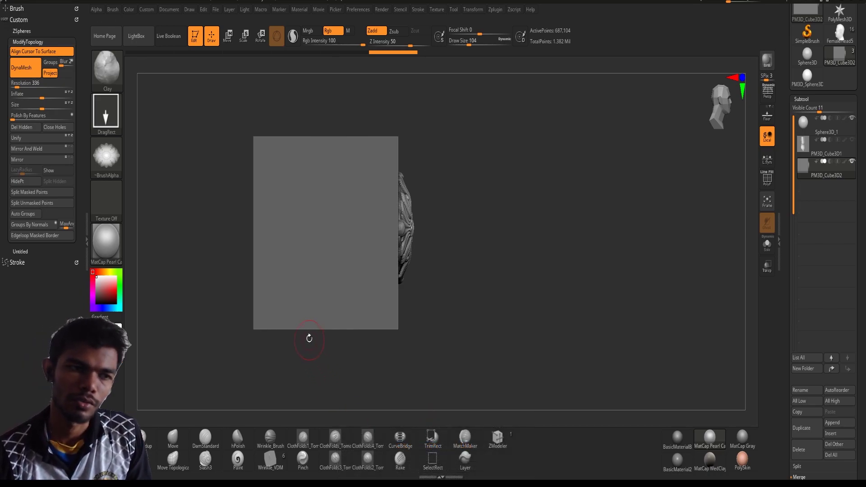
alt+right_drag(365, 277, 423, 277)
ctrl+click(493, 318)
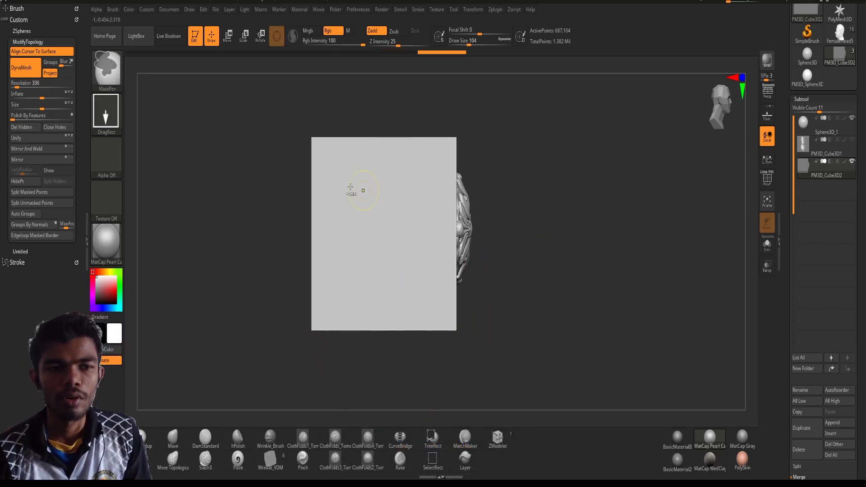
mouse_move(269, 99)
ctrl+shift+mouse_down()
mouse_move(294, 321)
mouse_move(456, 388)
ctrl+shift+mouse_up()
Face the trimmed ornament from the front over the sphere and select the MatchMaker brush.
mouse_move(508, 326)
mouse_down()
mouse_move(492, 324)
mouse_move(521, 317)
mouse_up()
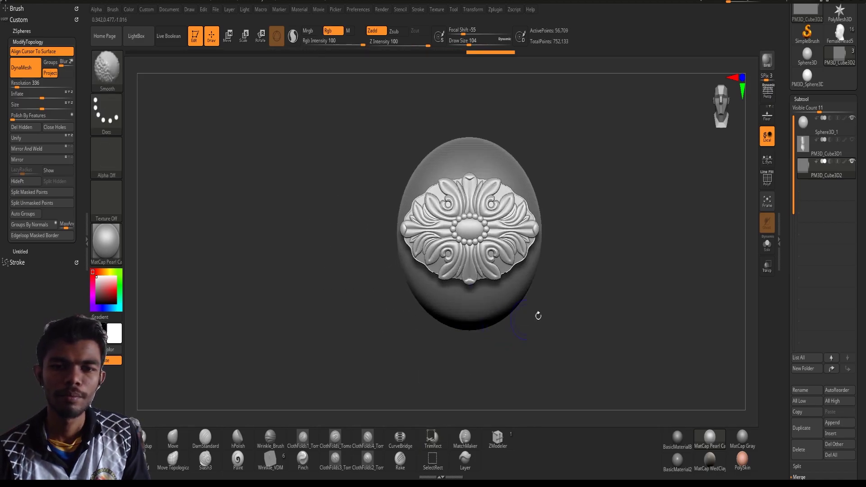
mouse_move(599, 289)
mouse_down()
mouse_move(658, 286)
mouse_move(638, 283)
mouse_move(631, 289)
mouse_move(651, 282)
mouse_move(615, 311)
mouse_move(591, 298)
mouse_move(468, 339)
mouse_up()
mouse_move(547, 336)
mouse_down()
mouse_move(579, 332)
mouse_move(543, 333)
mouse_move(559, 386)
mouse_up()
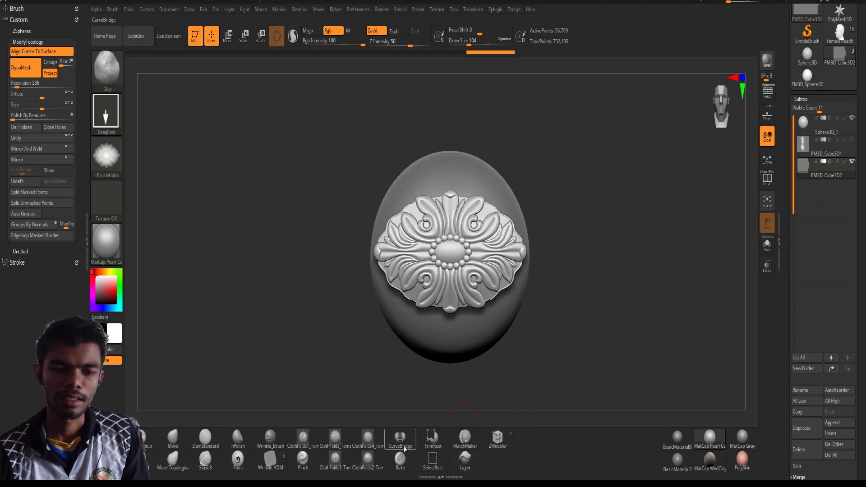
click(464, 437)
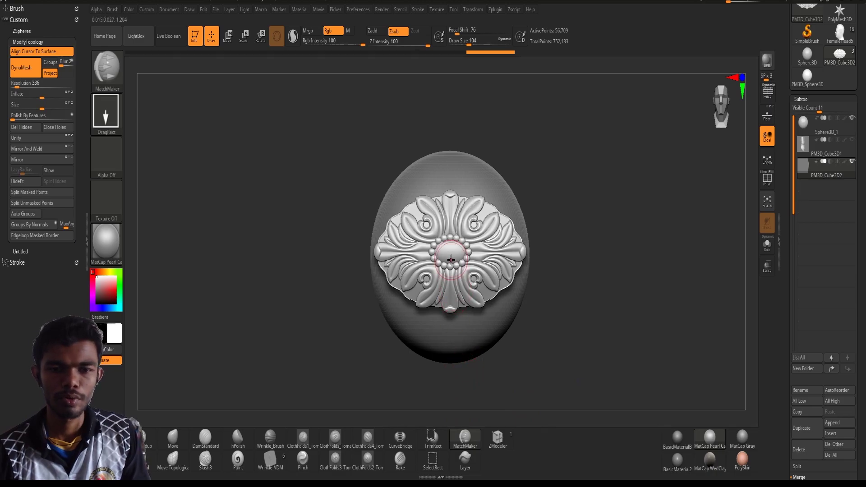
Wrap the flat-backed ornament onto the sphere's curved front surface with the MatchMaker brush and check the fit from the side.
drag(534, 328, 485, 330)
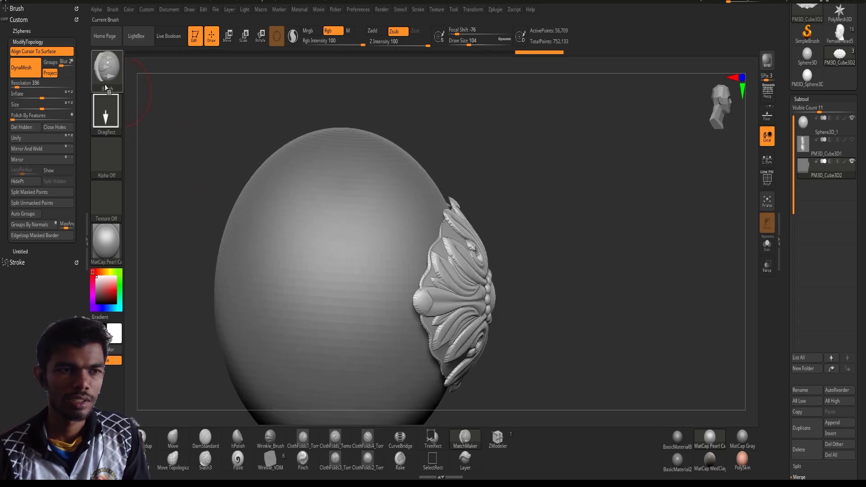
click(107, 68)
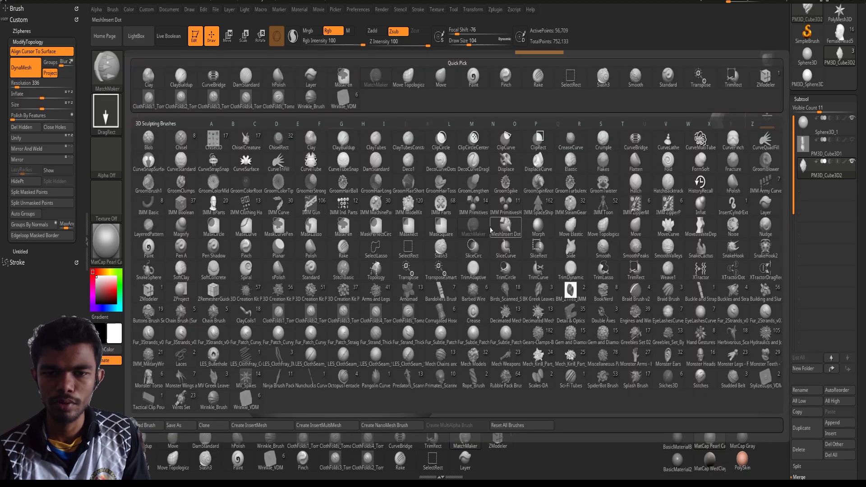
key(m)
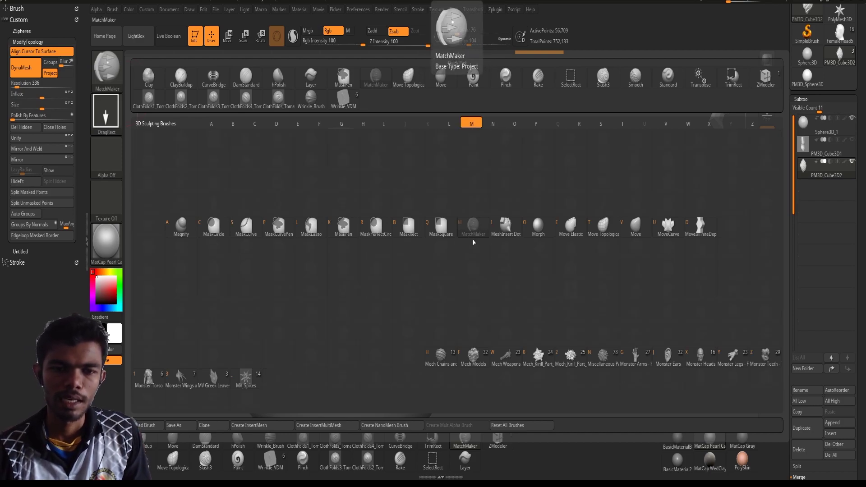
key(m)
right_drag(405, 177, 628, 303)
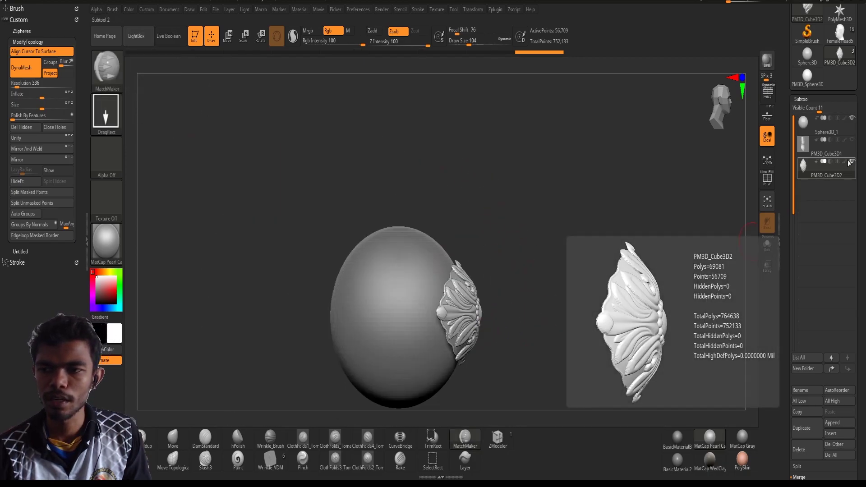
right_drag(645, 234, 557, 274)
alt+right_drag(557, 275, 575, 293)
Activate the PM3D_Cube3D1 subtool and uniformly scale its unmasked reliefs outward from the cube's faces with the gizmo.
click(800, 144)
mouse_move(210, 133)
right_down()
mouse_move(296, 190)
mouse_move(220, 108)
right_up()
click(227, 36)
right_drag(536, 207, 451, 236)
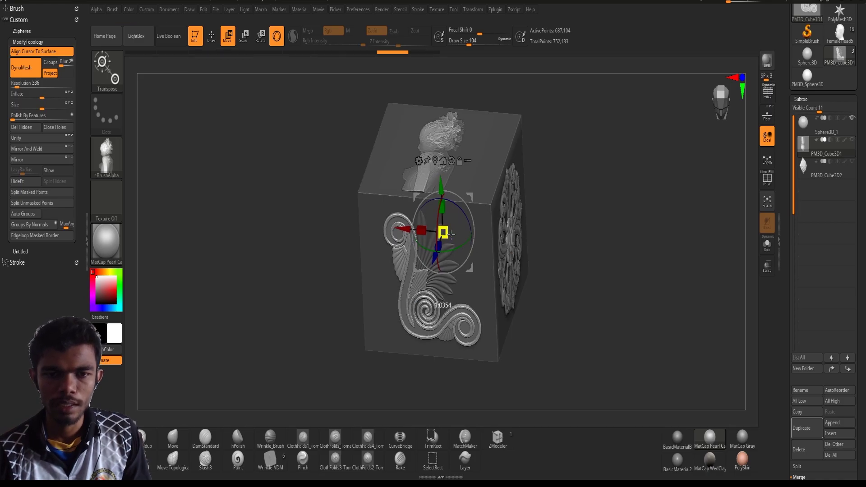
mouse_move(550, 269)
right_down()
mouse_move(528, 268)
mouse_move(576, 293)
mouse_move(590, 227)
mouse_move(574, 190)
mouse_move(550, 267)
mouse_move(550, 342)
mouse_move(574, 319)
mouse_move(549, 262)
right_up()
click(109, 158)
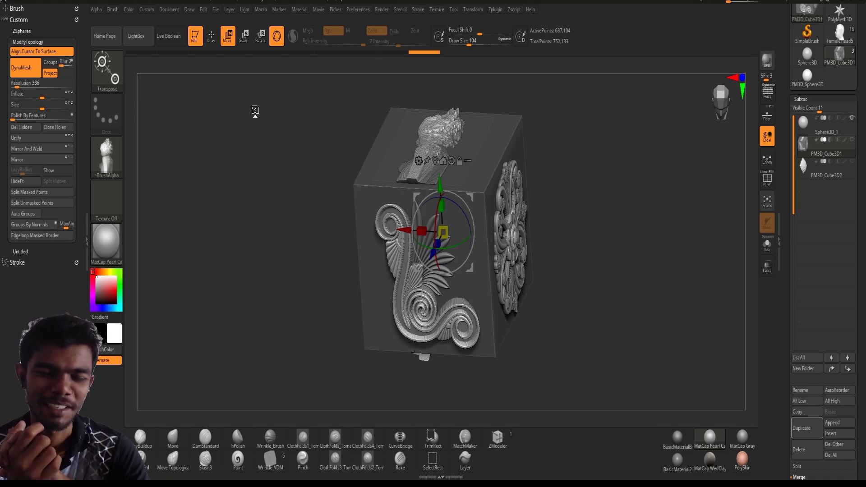
drag(255, 109, 567, 275)
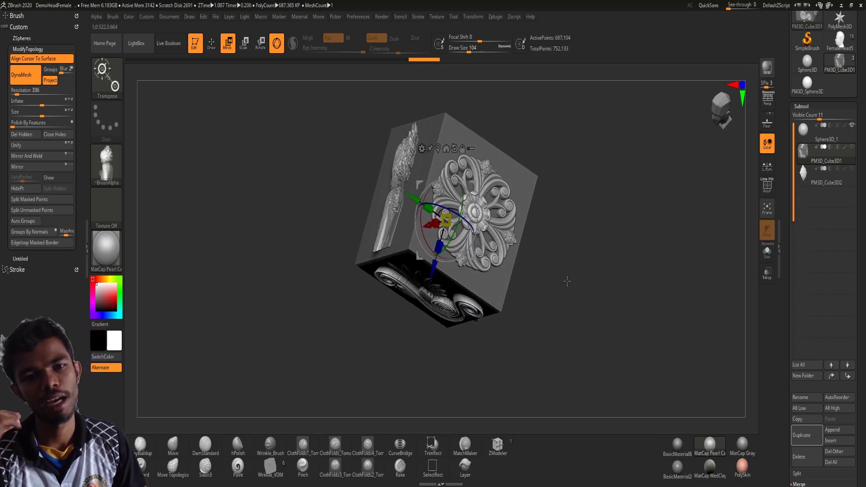